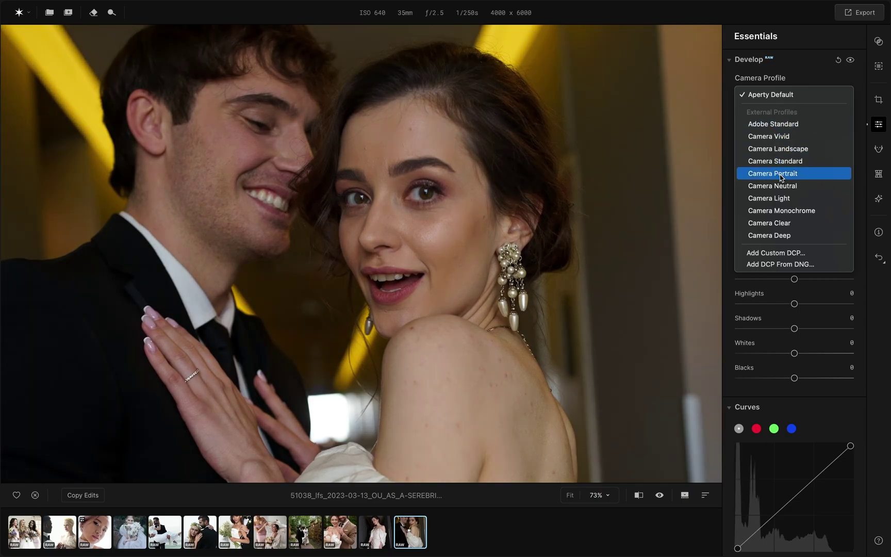
- Apply the Camera Portrait profile and set temperature to 5480, exposure to 0.32, contrast to -21 and highlights to 5
click(780, 175)
click(456, 248)
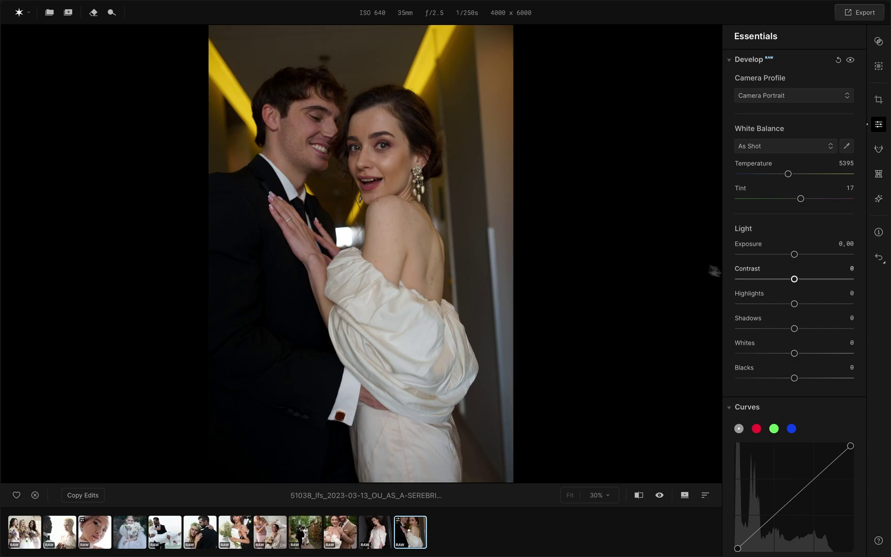
drag(794, 254, 800, 262)
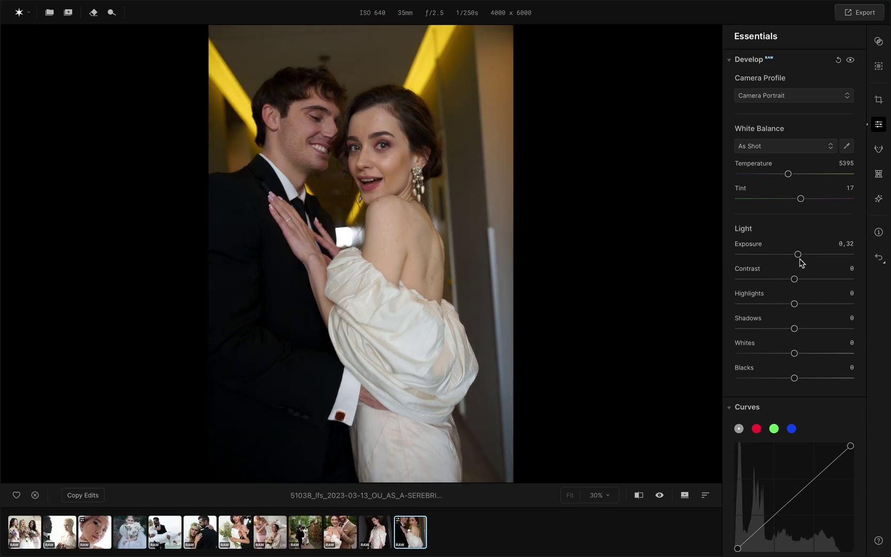
drag(794, 278, 781, 279)
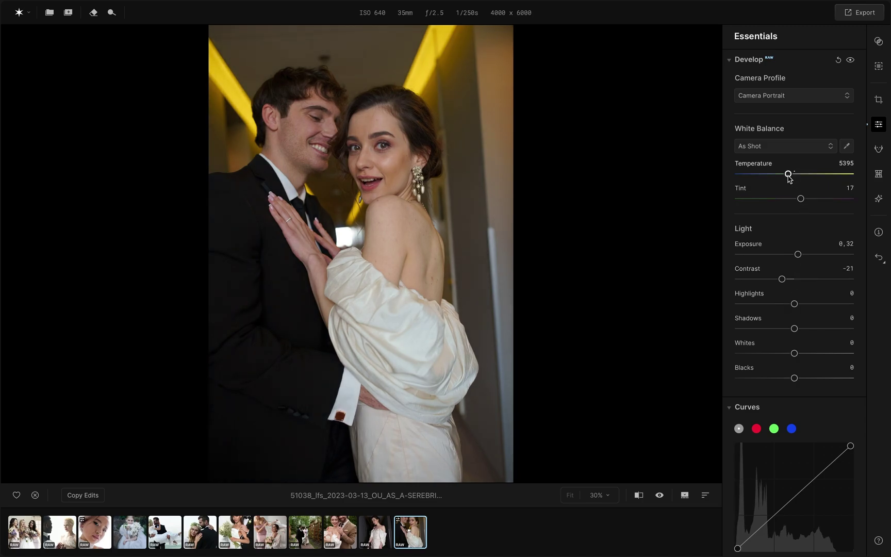
scroll(789, 178, down, 3)
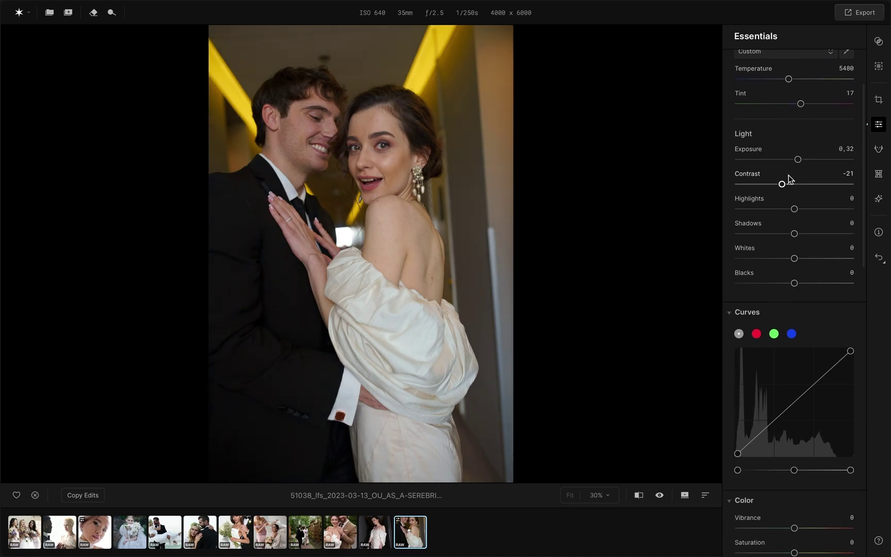
drag(793, 202, 800, 203)
- Shape the master curve with points in the highlights, midtones and shadows, and shift its black point slightly inward
click(831, 362)
click(779, 409)
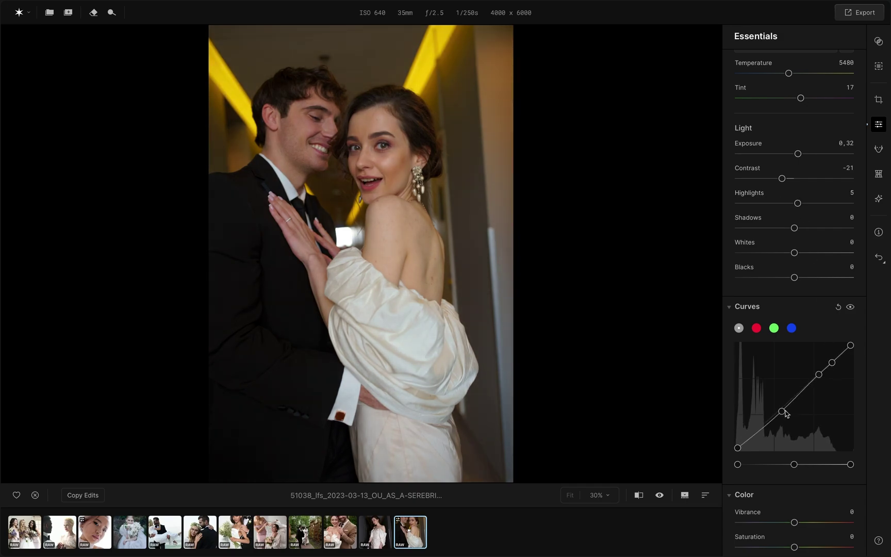
drag(737, 447, 738, 447)
drag(798, 395, 797, 393)
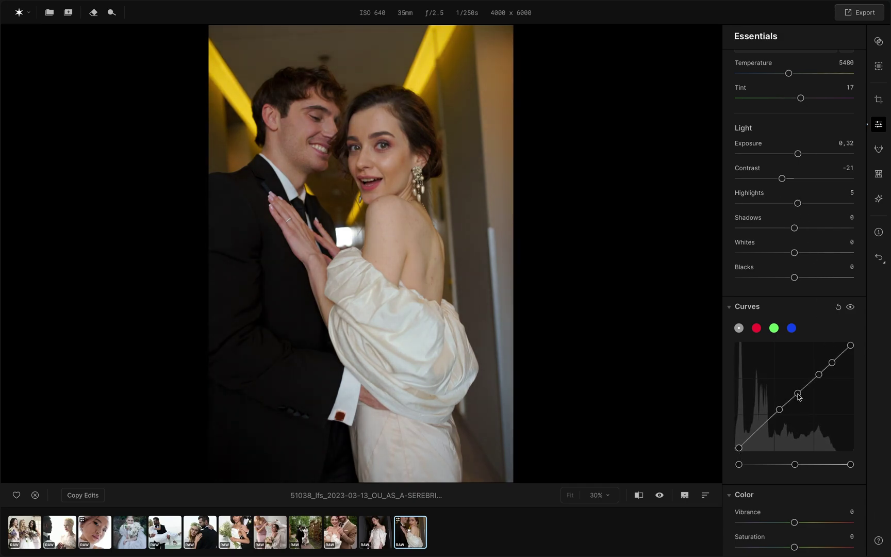
click(757, 430)
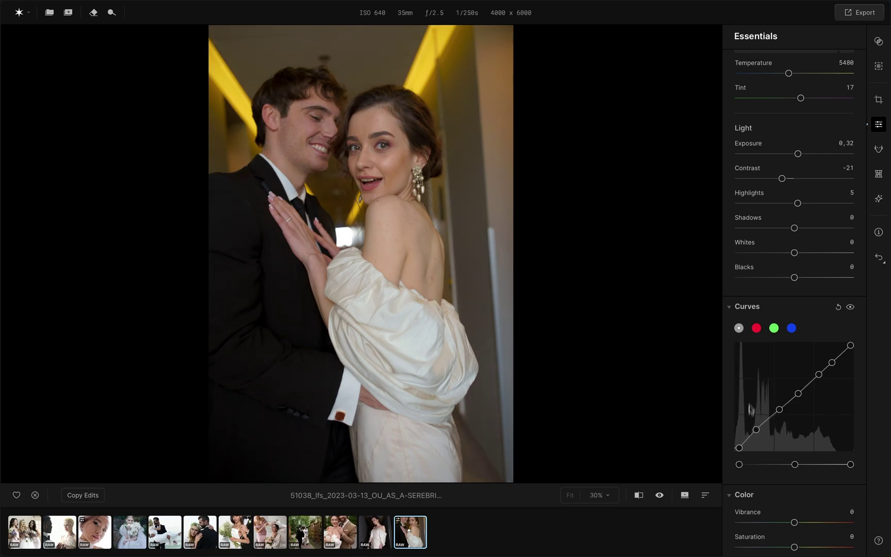
- Add control points to the green channel curve in the highlights, lower midtones and shadows
click(773, 328)
click(820, 372)
click(783, 406)
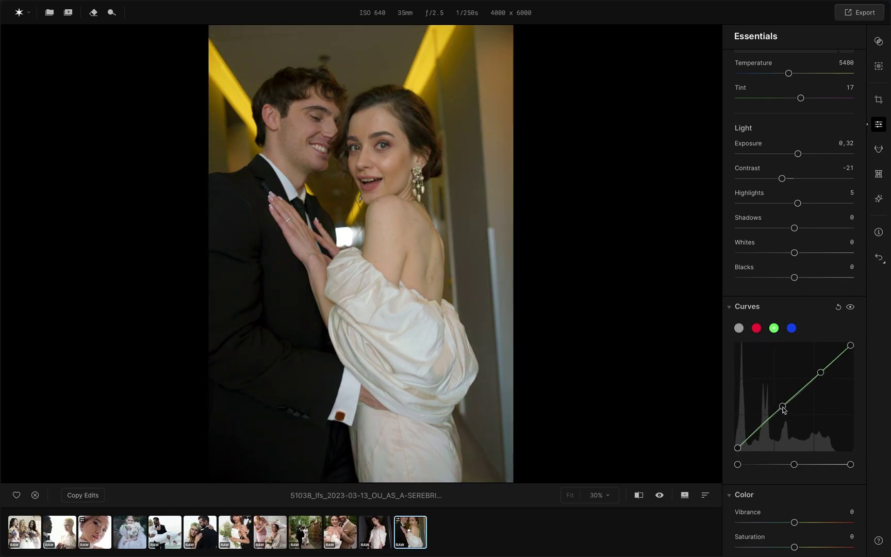
click(758, 430)
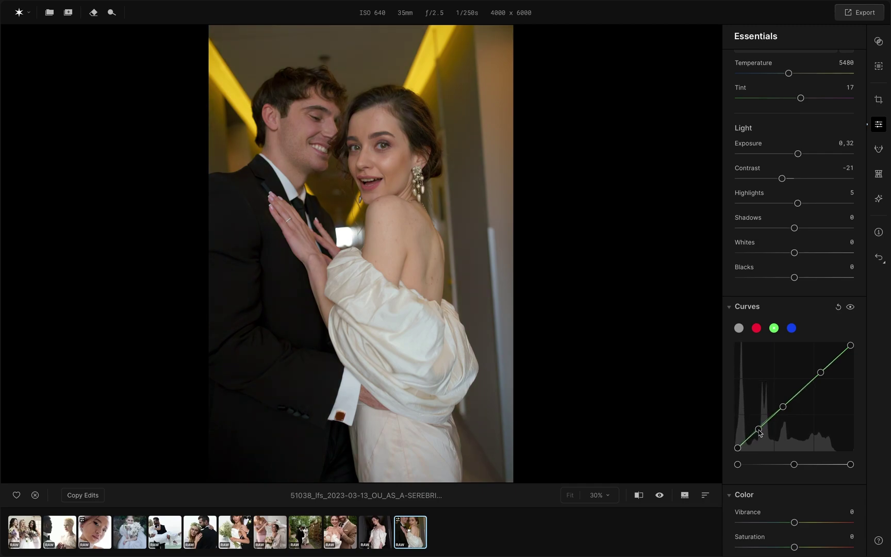
- Lower the white endpoint of the blue channel curve slightly and add points in its highlights and shadows
click(791, 328)
drag(850, 345, 850, 350)
click(819, 375)
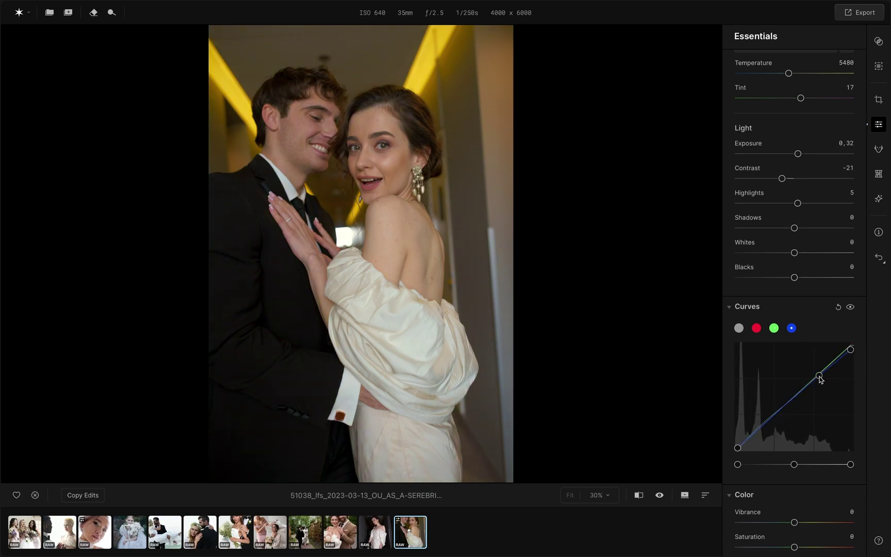
click(770, 419)
- Set whites to 11, blacks to -3 and highlights to 9, and warm the temperature slightly
scroll(770, 421, up, 5)
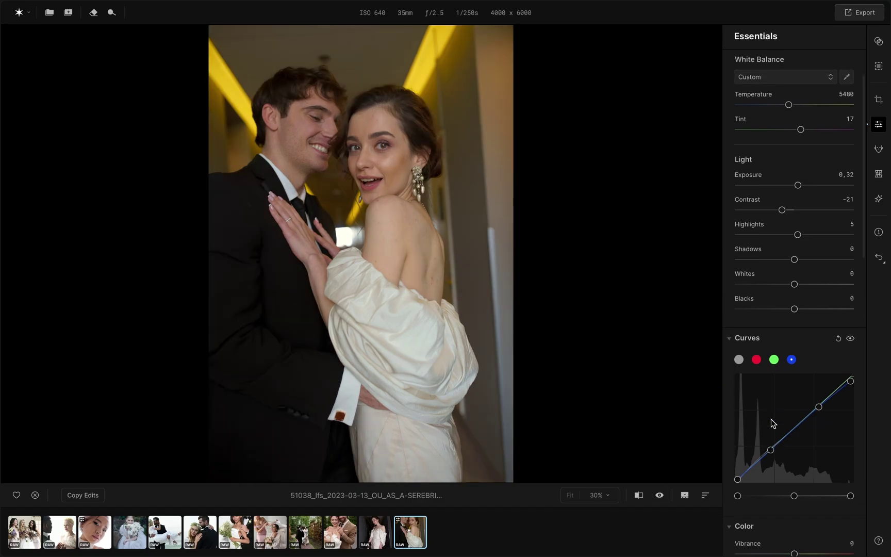
drag(793, 353, 788, 378)
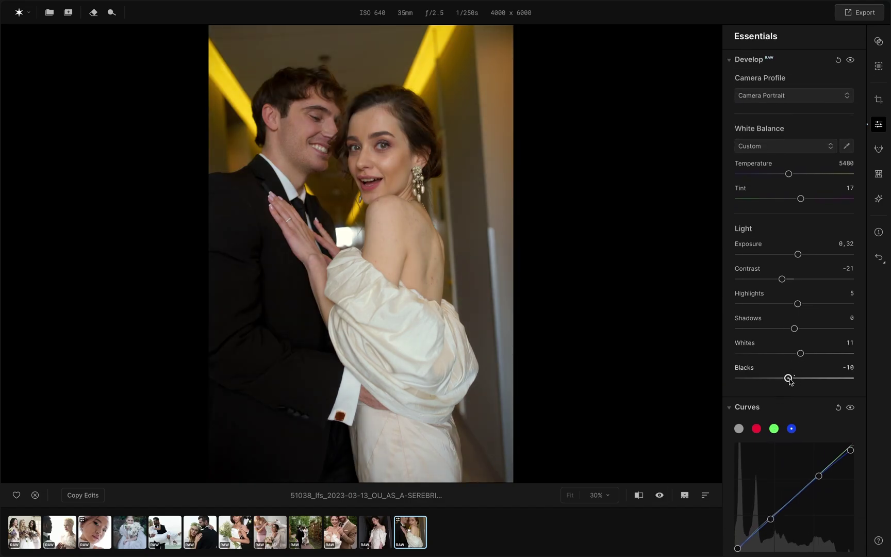
drag(798, 304, 800, 304)
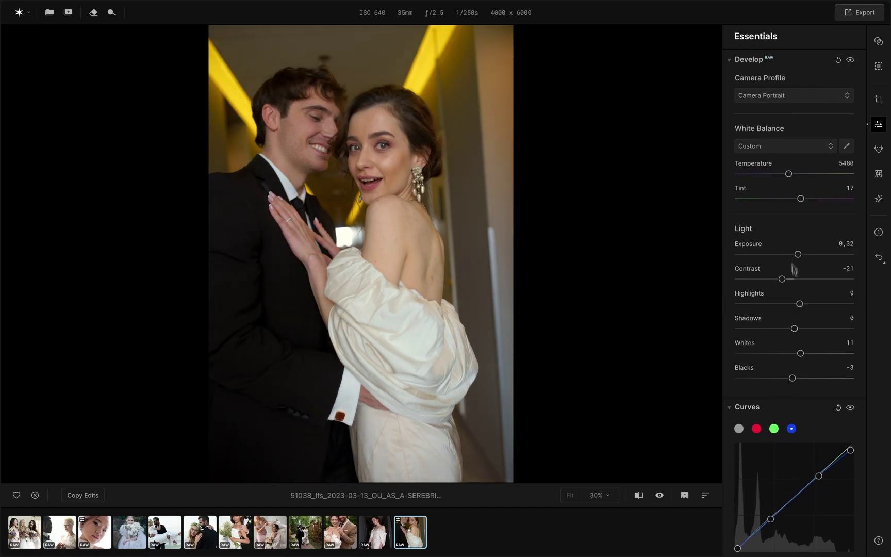
drag(788, 174, 790, 173)
- Set the HSL hue values to -24 for yellow, -8 for red and -1 for orange
scroll(790, 179, down, 12)
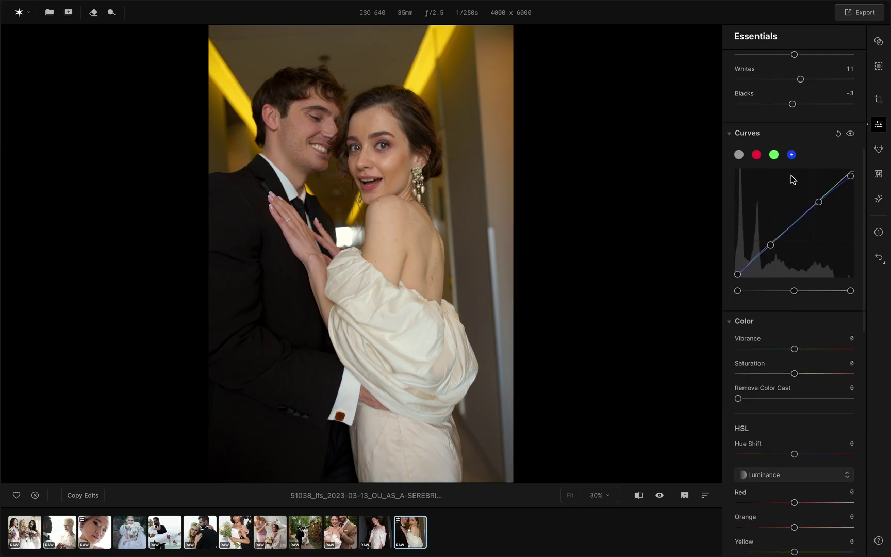
click(786, 183)
click(767, 186)
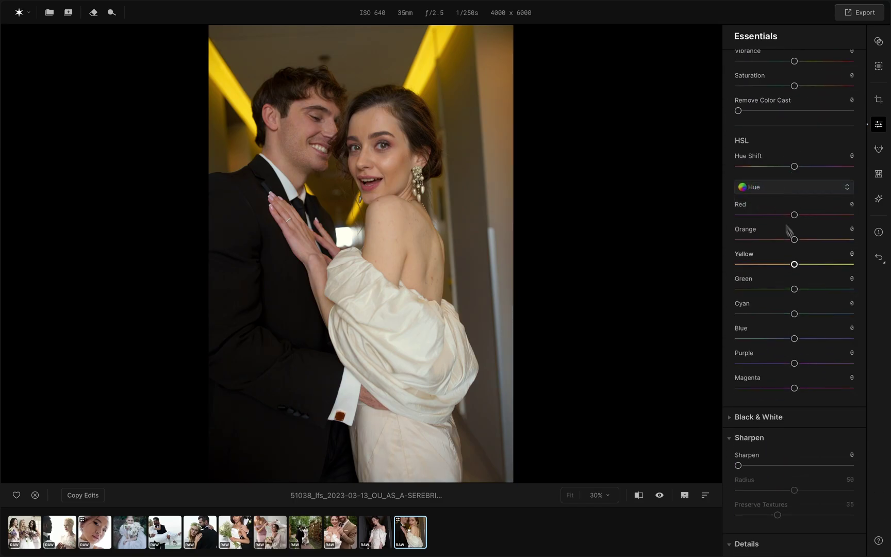
drag(778, 264, 780, 264)
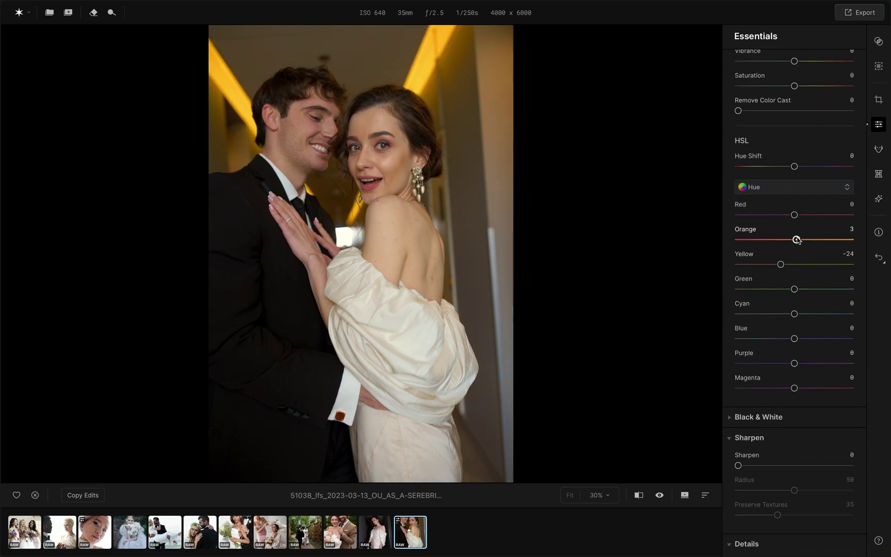
drag(794, 214, 801, 215)
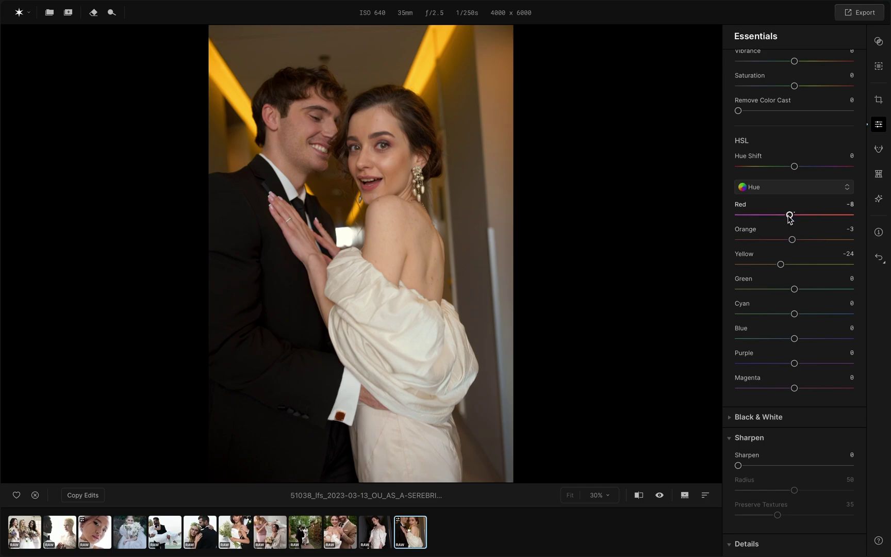
drag(791, 239, 788, 240)
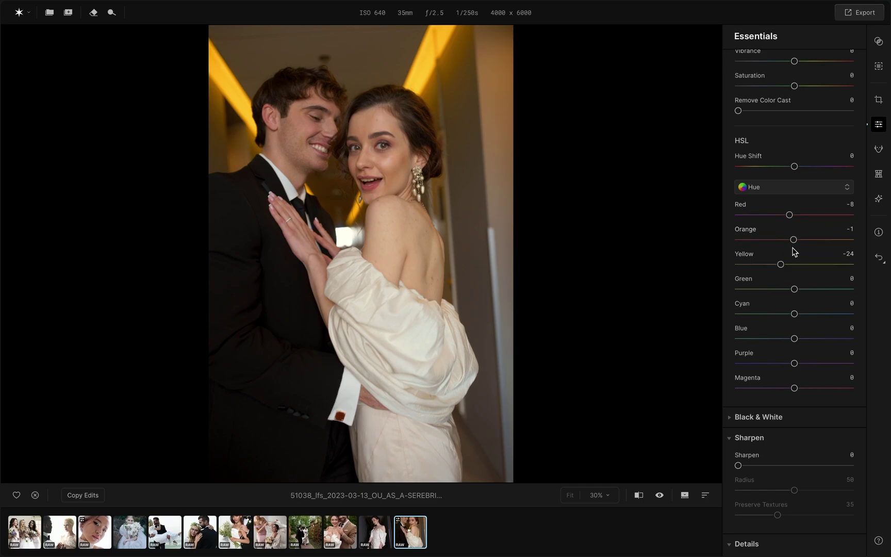
- Reduce the HSL saturation to -70 for cyan and -58 for green
click(793, 186)
click(791, 194)
drag(794, 289, 763, 289)
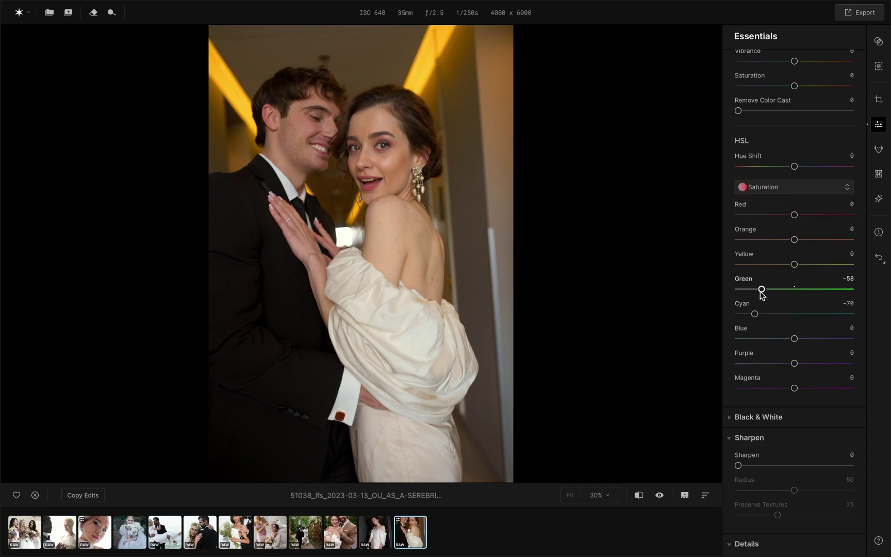
- Paint a new brush mask at size 100 over the bride's bare shoulder and back, and save it
click(878, 66)
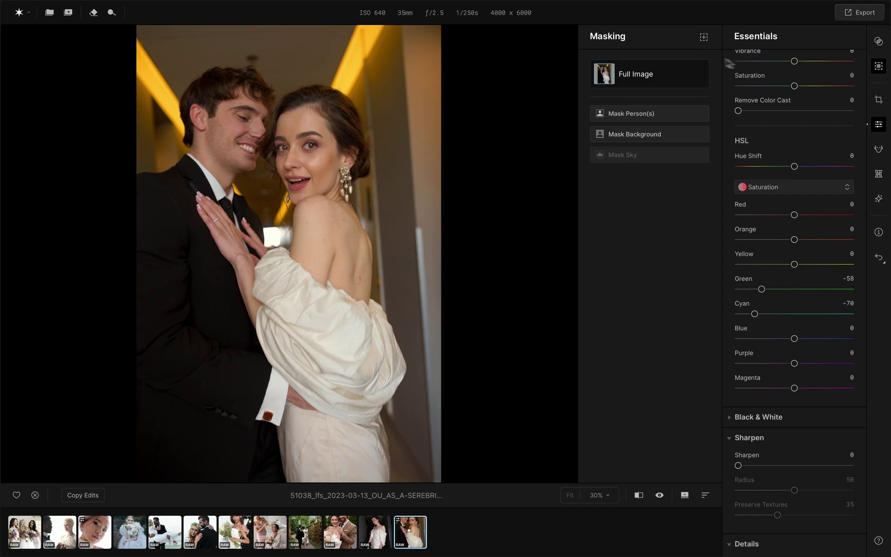
click(704, 37)
click(689, 50)
scroll(317, 211, up, 5)
mouse_move(429, 407)
mouse_down()
mouse_move(432, 346)
mouse_move(382, 228)
mouse_move(410, 404)
mouse_move(385, 224)
mouse_move(352, 204)
mouse_move(292, 206)
mouse_move(294, 328)
mouse_move(338, 311)
mouse_move(308, 353)
mouse_move(348, 199)
mouse_up()
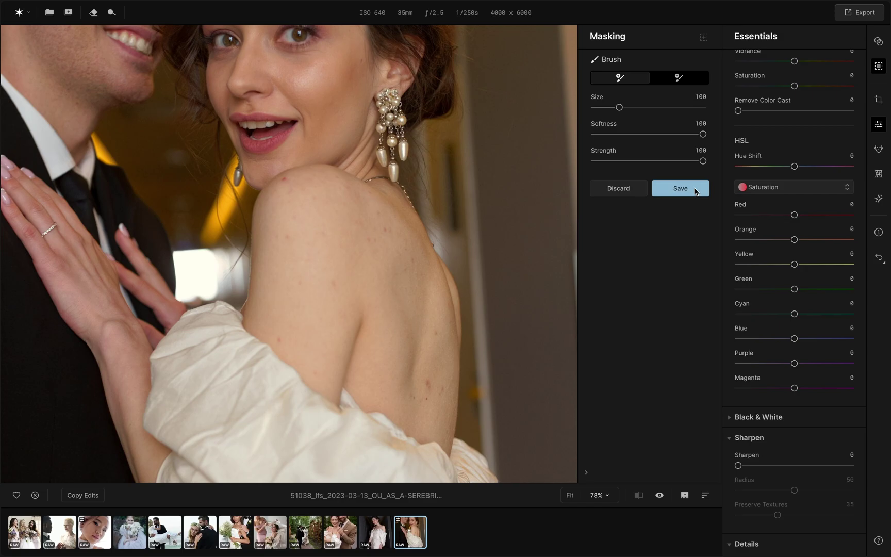
click(695, 188)
- Set the shoulder mask's HSL hue to -58 for yellow and -5 for orange, and compare the colour change
scroll(775, 147, down, 1)
click(794, 136)
click(762, 133)
mouse_move(794, 213)
mouse_down()
mouse_move(762, 215)
mouse_move(791, 189)
mouse_up()
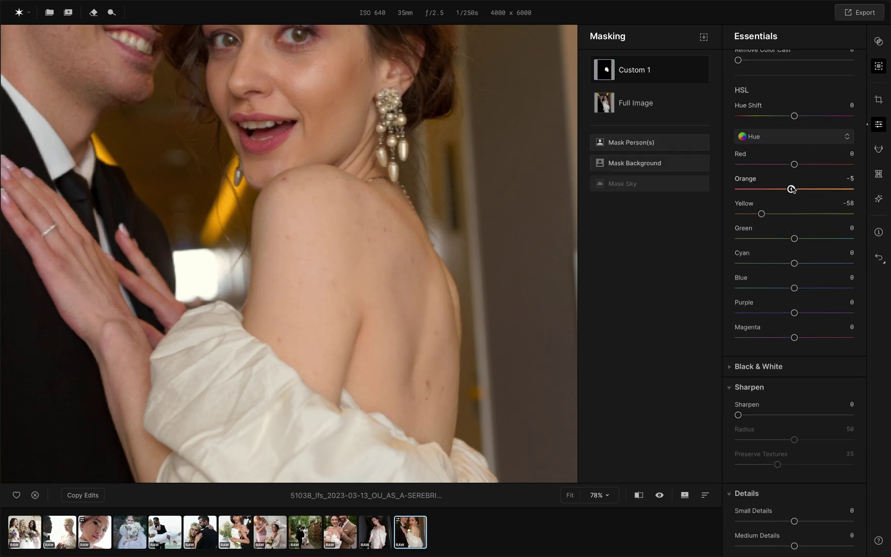
scroll(835, 154, up, 3)
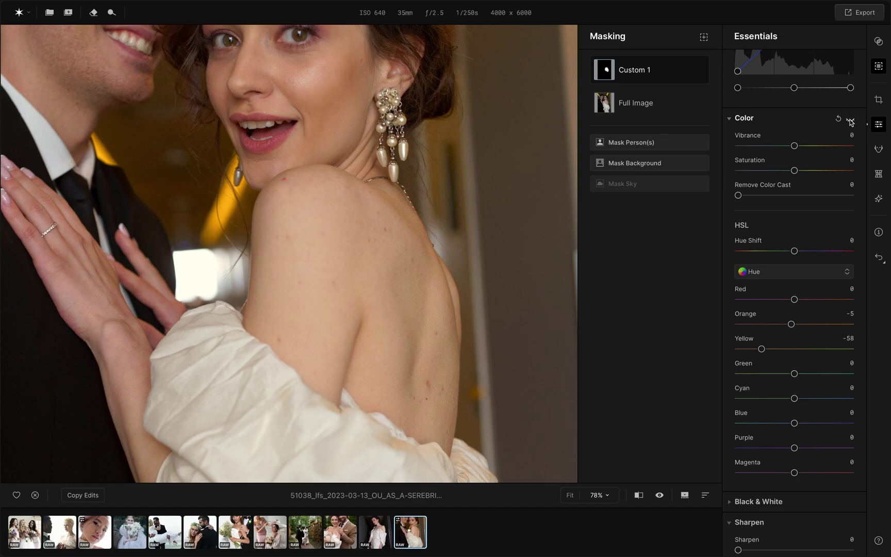
- Paint a second brush mask at size 100 over the bride's hand and the groom's face, and save it
drag(293, 311, 442, 310)
click(703, 37)
click(679, 49)
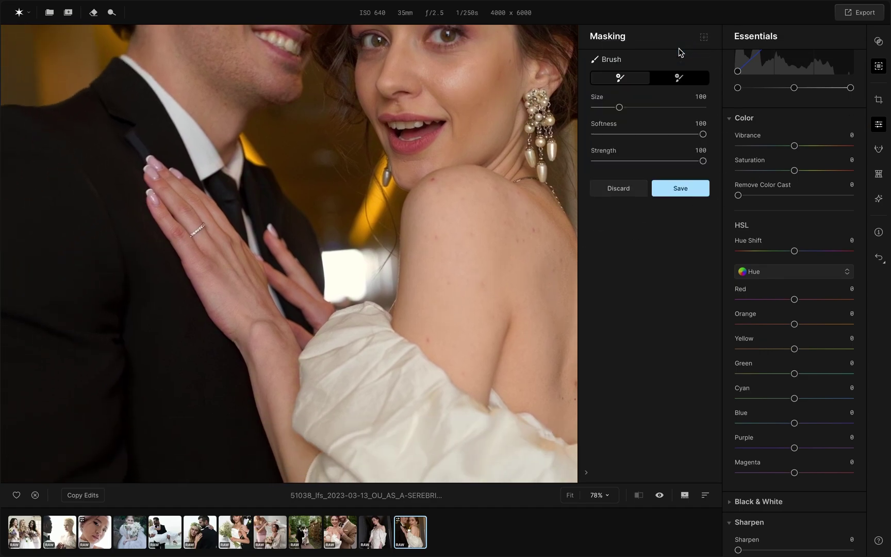
mouse_move(181, 228)
mouse_down()
mouse_move(264, 333)
mouse_move(291, 268)
mouse_up()
scroll(292, 268, up, 3)
mouse_move(270, 116)
mouse_down()
mouse_move(253, 119)
mouse_move(229, 74)
mouse_up()
click(706, 192)
- Adjust the HSL colours of the hand and face mask, setting red luminance to 18 and orange luminance to 17
scroll(804, 258, down, 2)
click(794, 218)
click(794, 242)
drag(794, 246, 800, 272)
scroll(800, 271, down, 2)
click(778, 154)
click(773, 153)
drag(795, 232, 797, 208)
drag(793, 182, 804, 207)
click(796, 156)
click(796, 179)
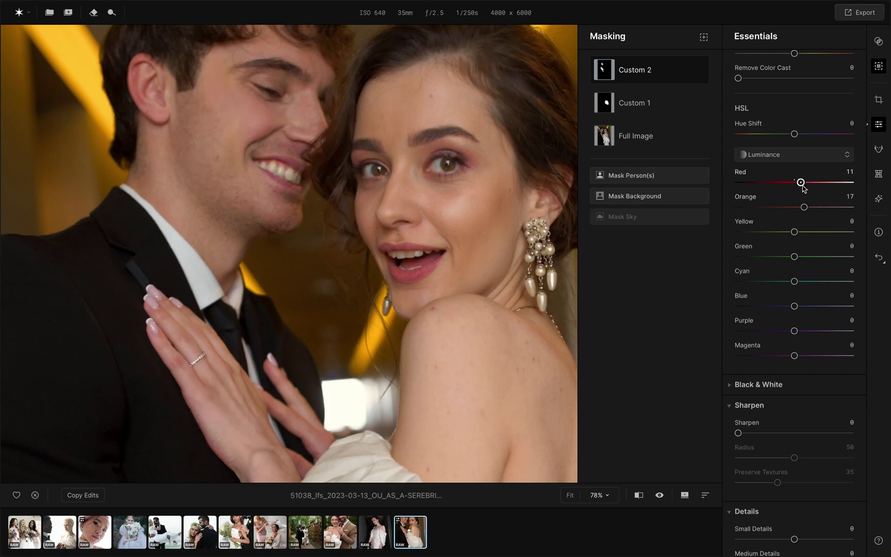
scroll(834, 155, up, 5)
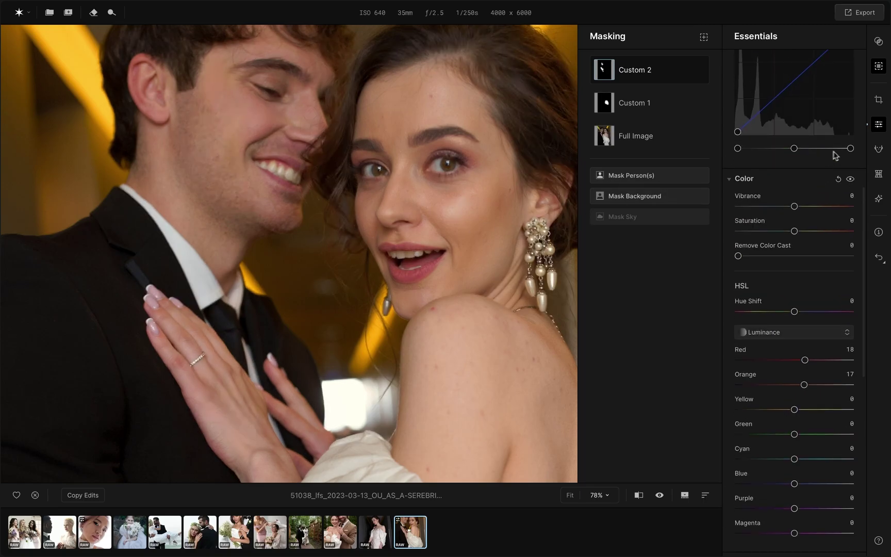
click(850, 182)
- Erase the moles and spots on the bride's shoulder, arm and back using a size 28 eraser, and save the result
scroll(517, 225, down, 4)
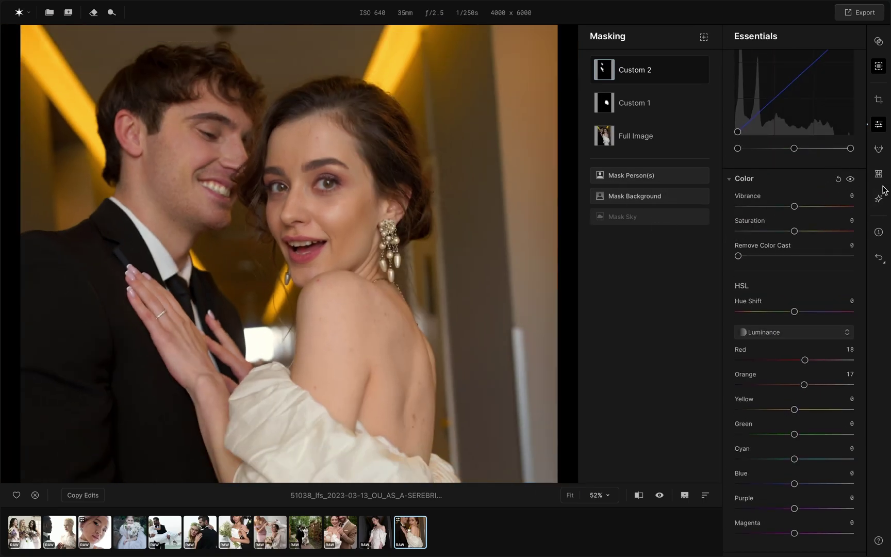
click(878, 149)
scroll(451, 350, up, 7)
drag(428, 354, 349, 258)
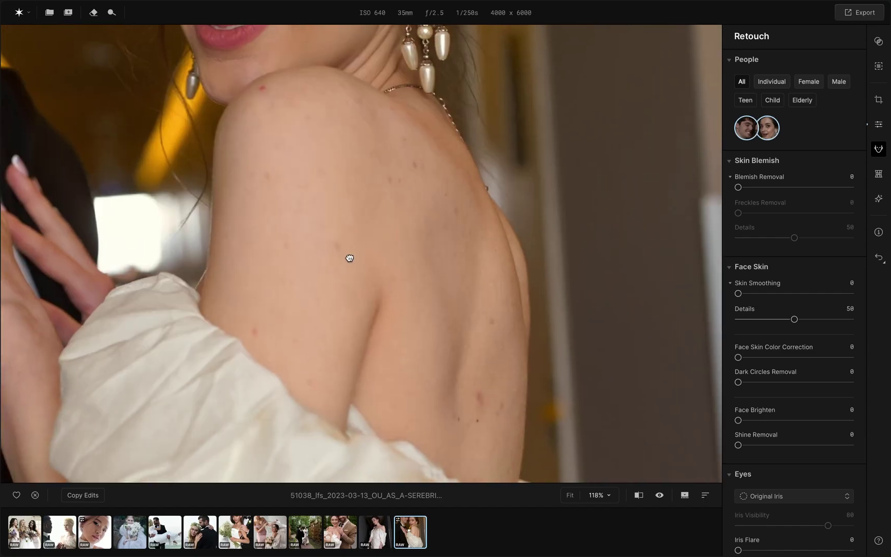
click(93, 13)
click(262, 89)
click(455, 210)
click(414, 163)
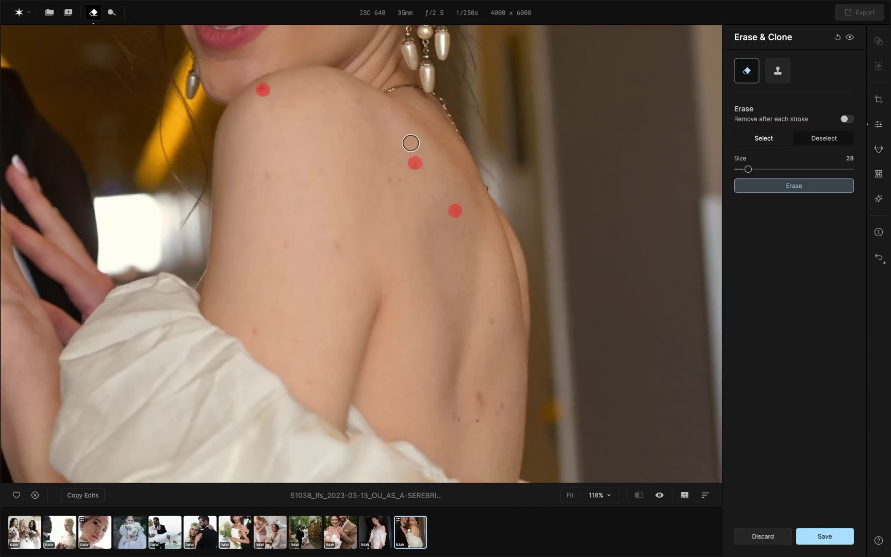
click(405, 138)
click(400, 179)
click(250, 173)
click(267, 173)
click(287, 246)
click(337, 245)
click(254, 331)
click(480, 398)
click(494, 319)
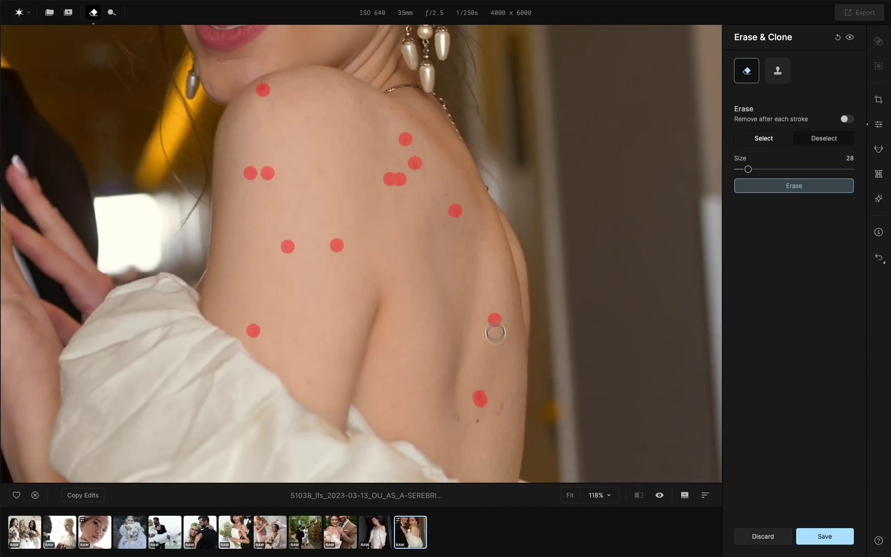
click(758, 187)
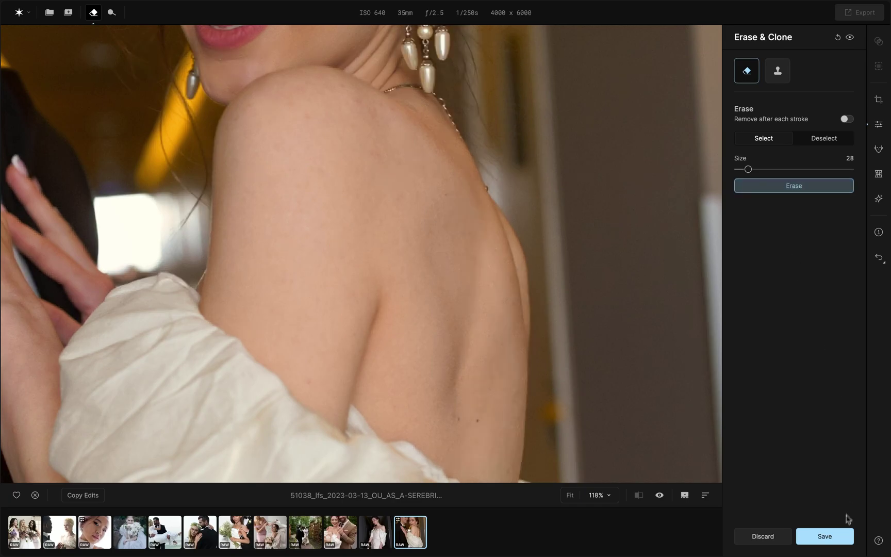
click(842, 536)
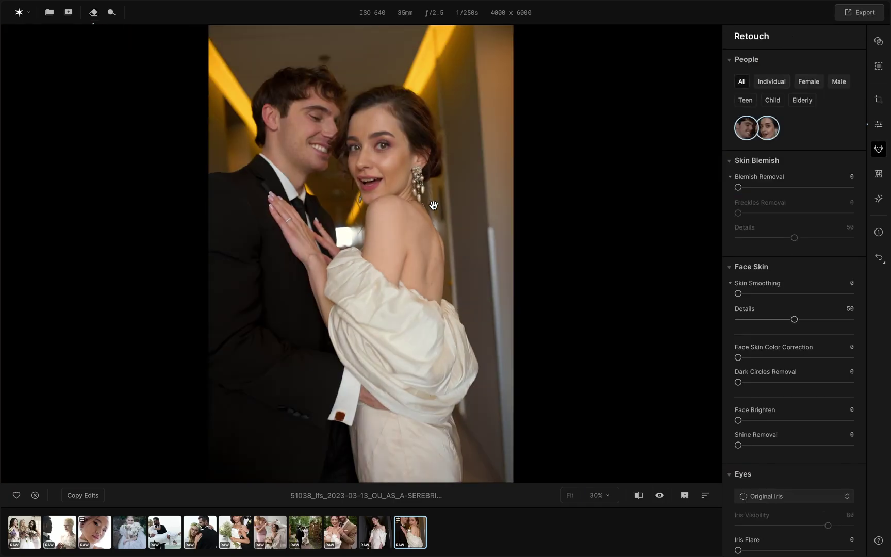
- Set Face Skin Color Correction to 59 and Blemish Removal to 36 for all people
click(366, 110)
drag(738, 357, 806, 358)
drag(560, 402, 552, 353)
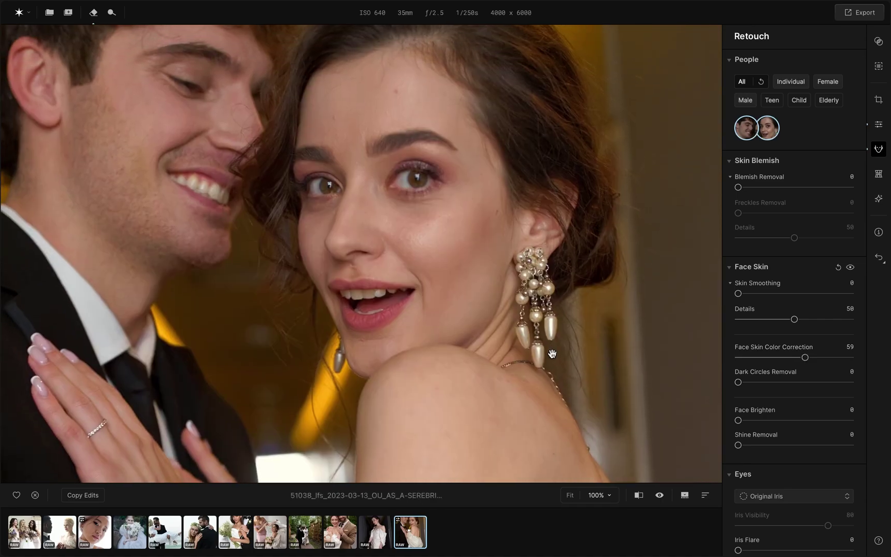
drag(737, 187, 779, 187)
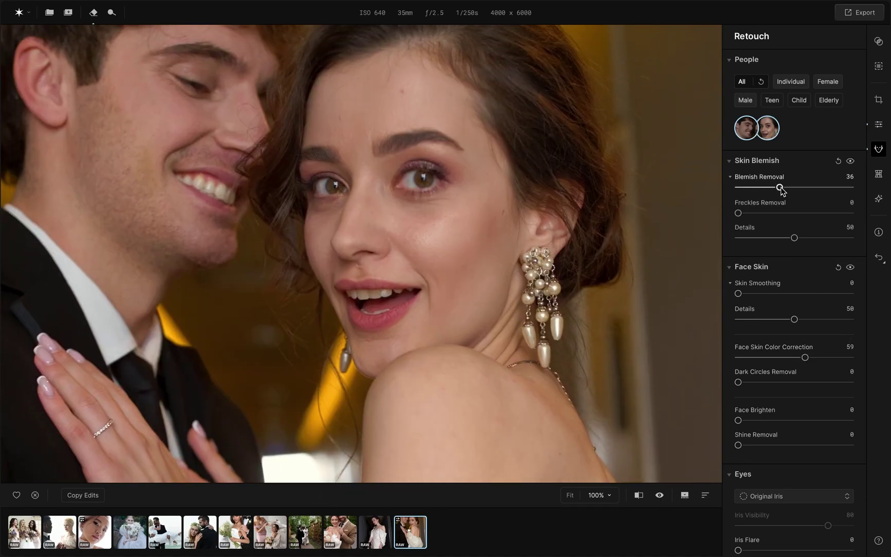
- Set Skin Smoothing to 27, Dark Circles Removal to 36 and Face Brighten to 14 for both faces
mouse_move(737, 293)
mouse_down()
mouse_move(769, 293)
mouse_move(775, 281)
mouse_move(780, 288)
mouse_move(753, 284)
mouse_up()
scroll(768, 294, down, 2)
scroll(768, 294, down, 2)
scroll(768, 286, down, 1)
scroll(753, 286, down, 1)
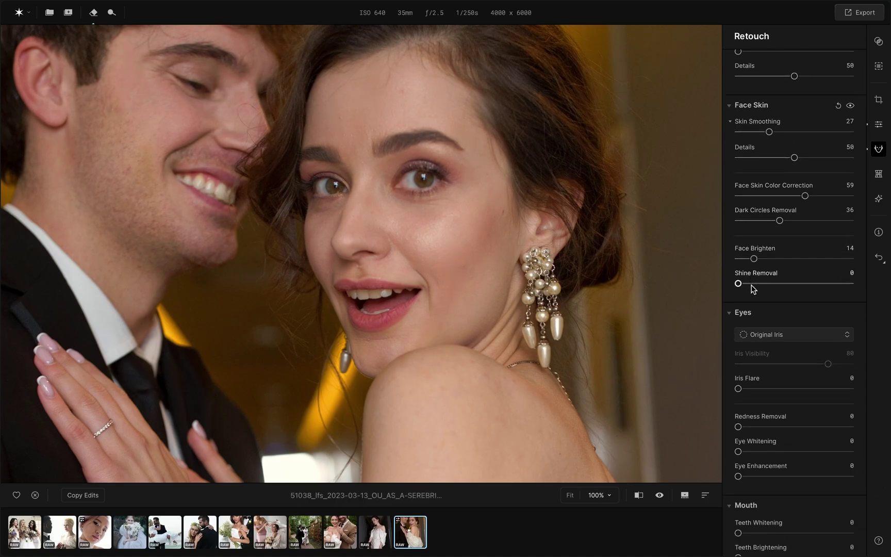
- Set Eye Whitening to 16, Eye Enhancement to 58, Redness Removal to 7 and Iris Flare to 42
scroll(753, 289, down, 5)
drag(737, 316, 757, 317)
drag(738, 341, 803, 341)
drag(737, 291, 745, 291)
drag(737, 253, 771, 254)
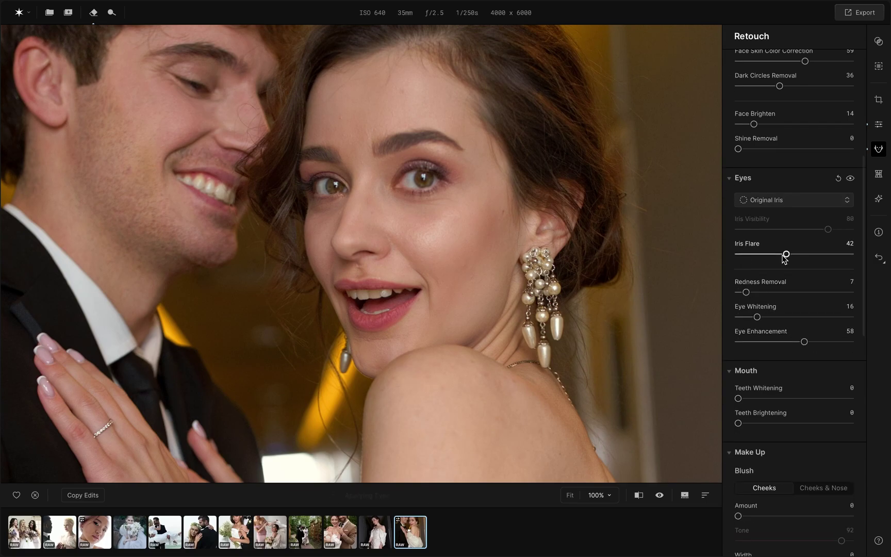
- Select only the bride's face and raise its Teeth Brightening and Teeth Whitening
scroll(773, 281, up, 8)
click(776, 130)
scroll(772, 299, down, 9)
scroll(774, 303, down, 5)
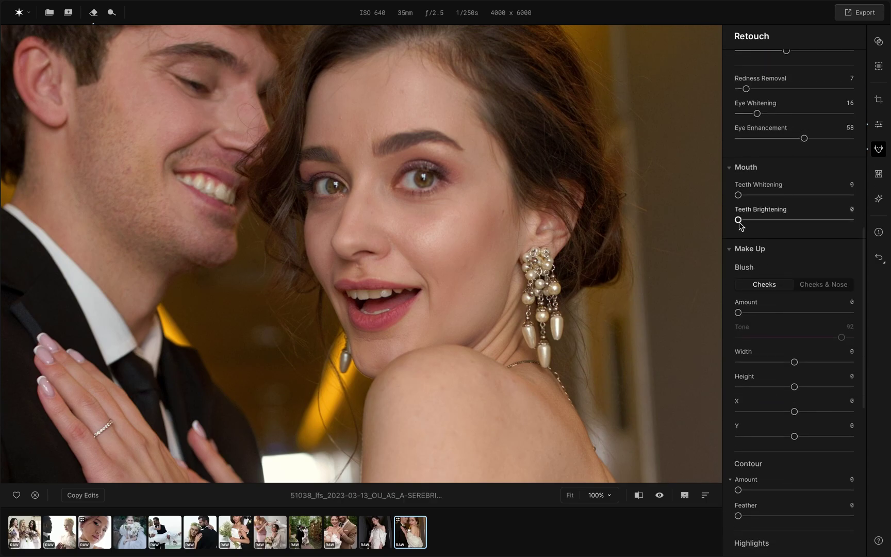
drag(738, 220, 799, 220)
mouse_move(738, 195)
mouse_down()
mouse_move(830, 219)
mouse_move(839, 195)
mouse_move(851, 194)
mouse_up()
- Add make-up to the bride's face with cheek Blush amount 29 and Highlights amount 25
click(741, 313)
drag(741, 312, 772, 313)
scroll(772, 320, down, 5)
drag(737, 356, 760, 356)
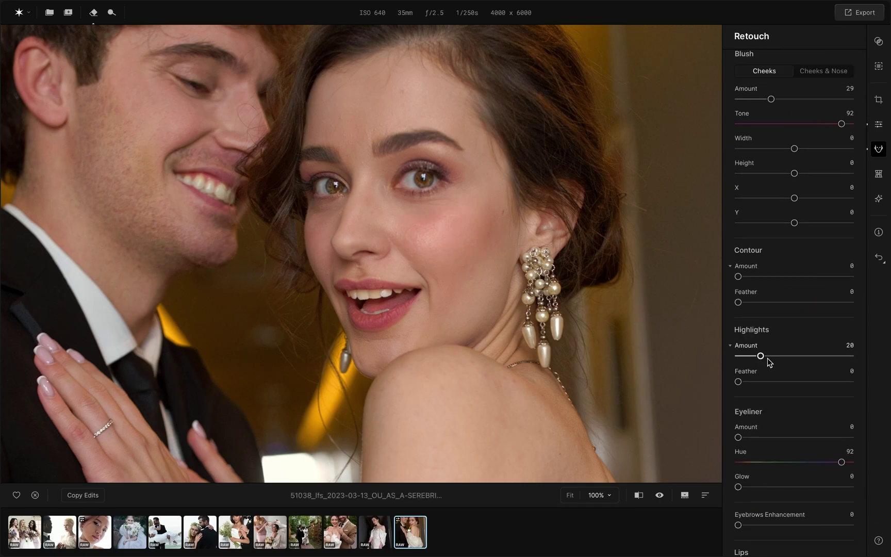
click(767, 357)
key(super+0)
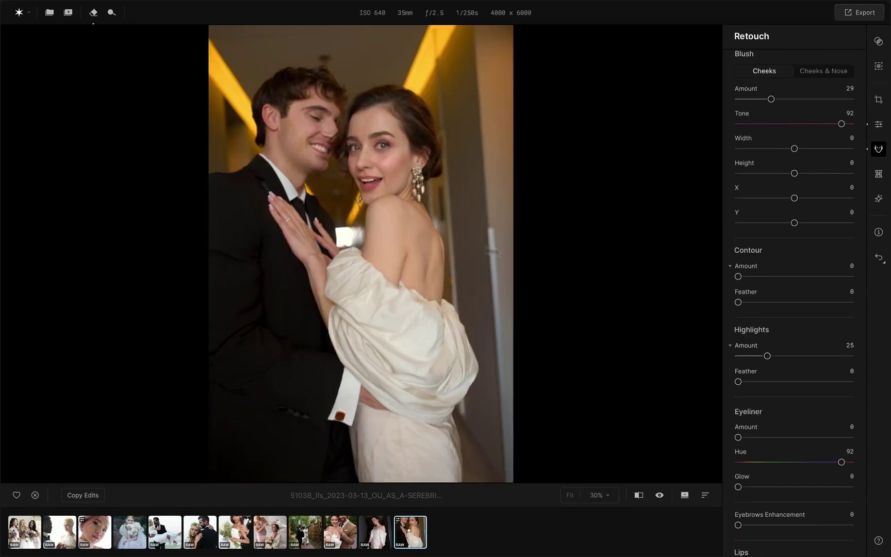
- Set the bride's lip Tone to 11 and lip Darkening to 29, and preview the original for comparison
scroll(773, 363, down, 5)
click(410, 243)
click(743, 450)
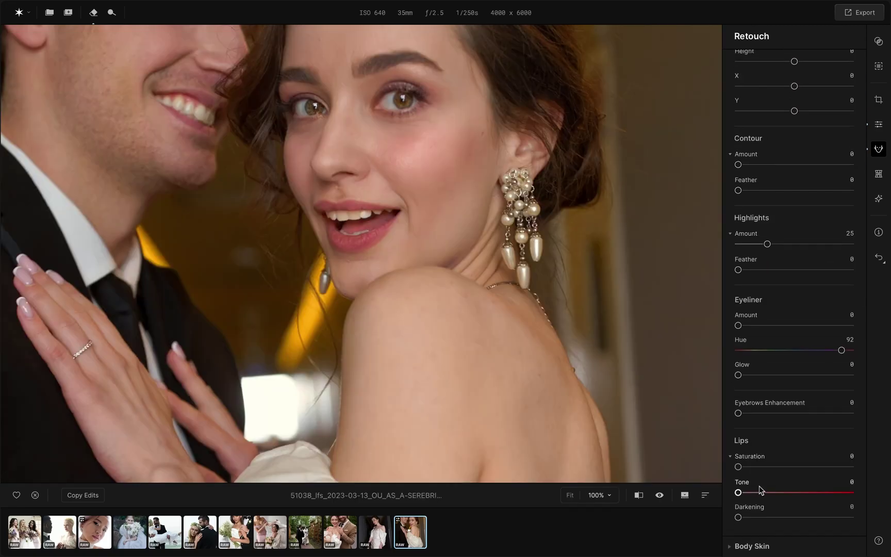
click(751, 492)
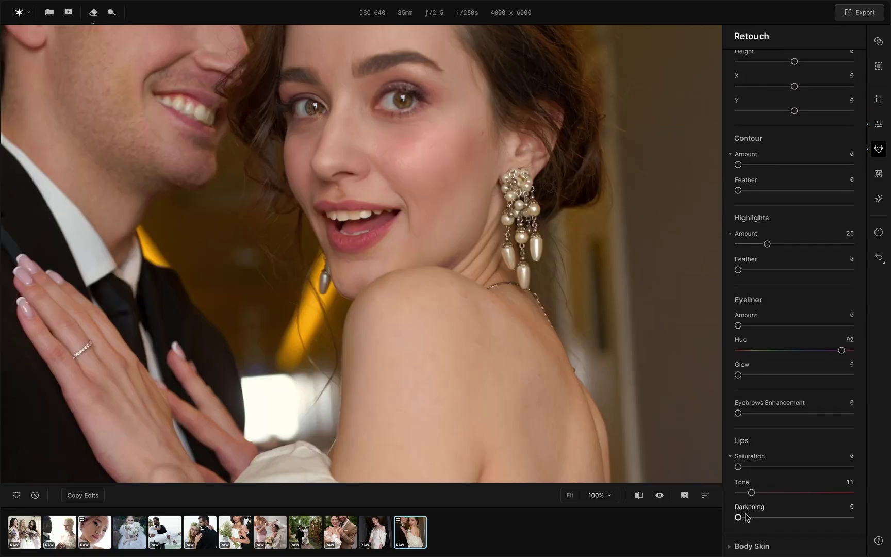
click(772, 517)
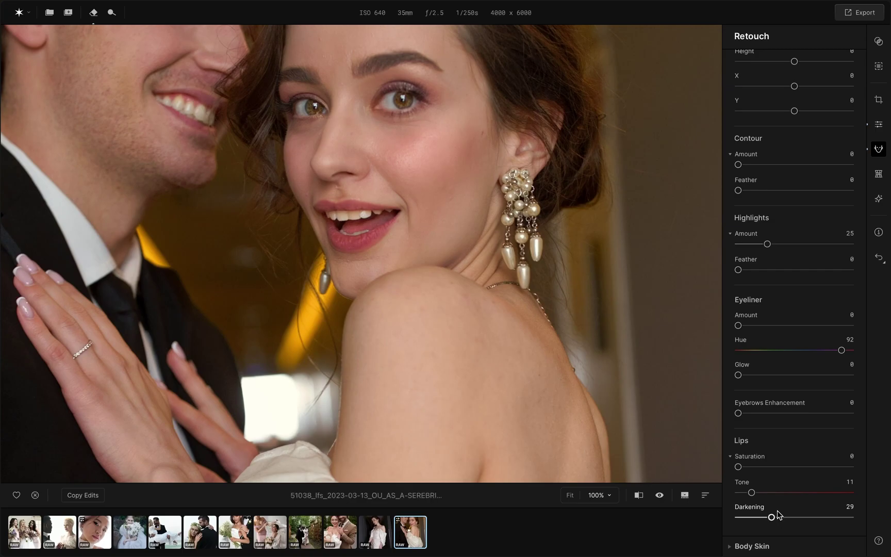
click(659, 495)
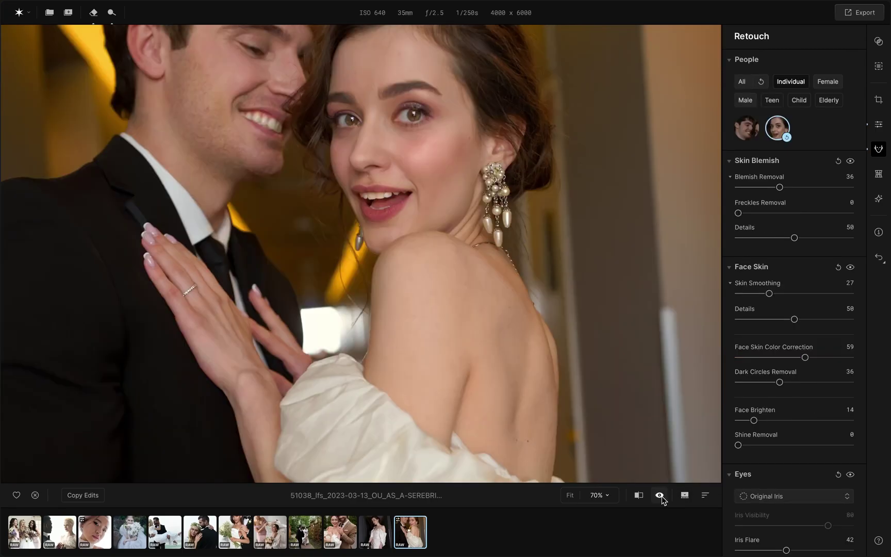
- Set Body Skin Smoothing to 21 for all people and compare the bride's back with the original
scroll(773, 304, down, 12)
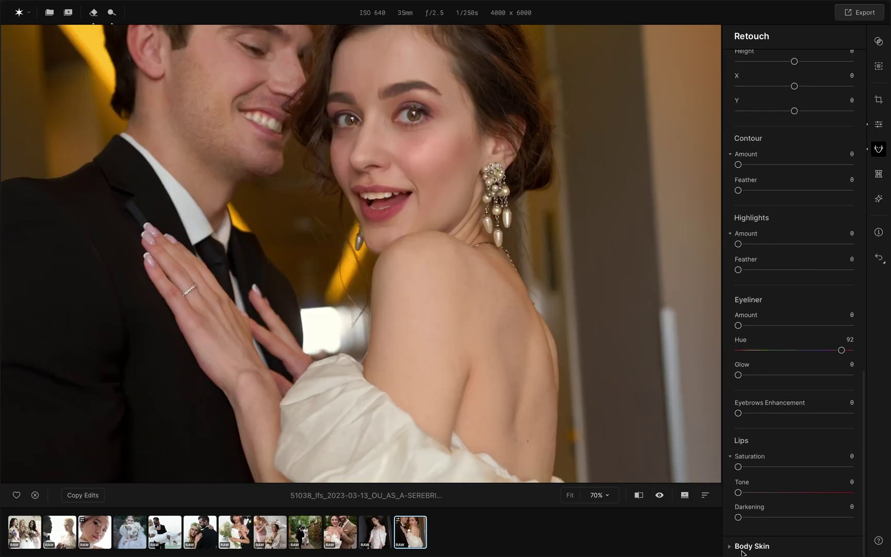
click(747, 546)
scroll(558, 413, up, 3)
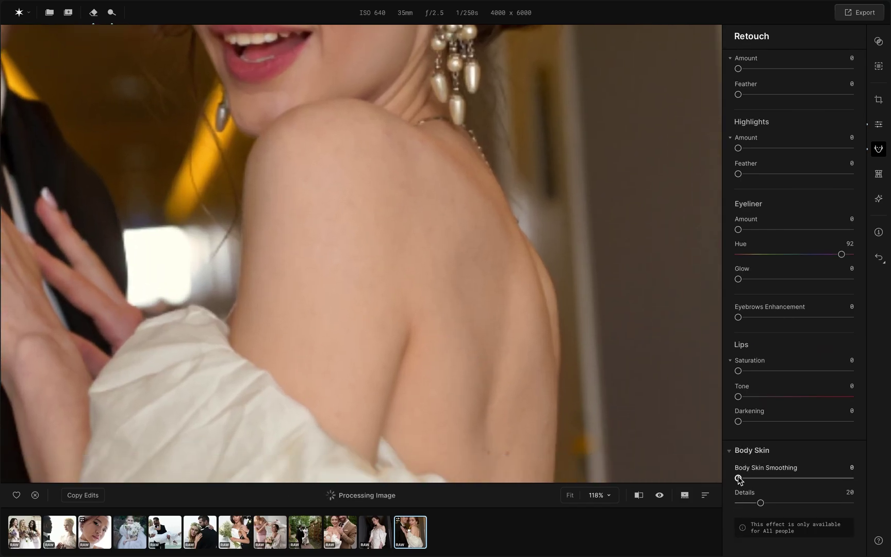
drag(760, 479, 764, 480)
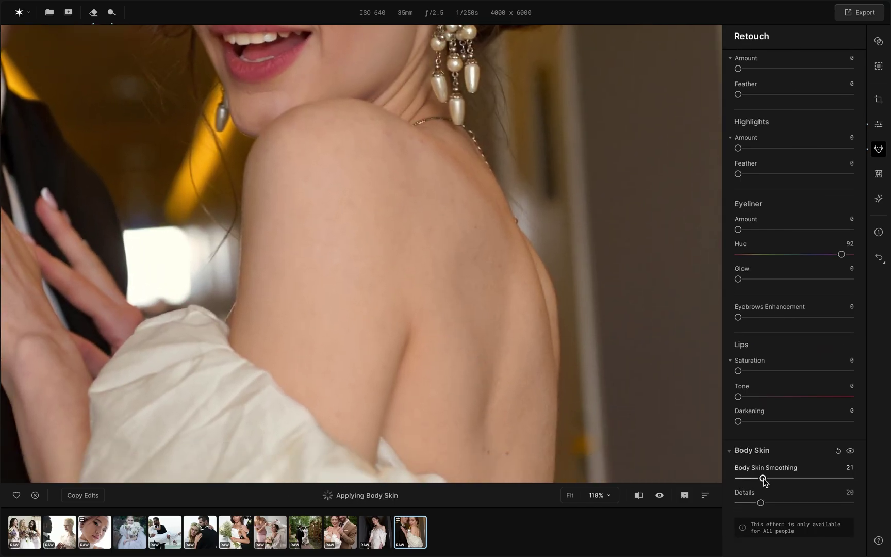
click(659, 496)
click(658, 497)
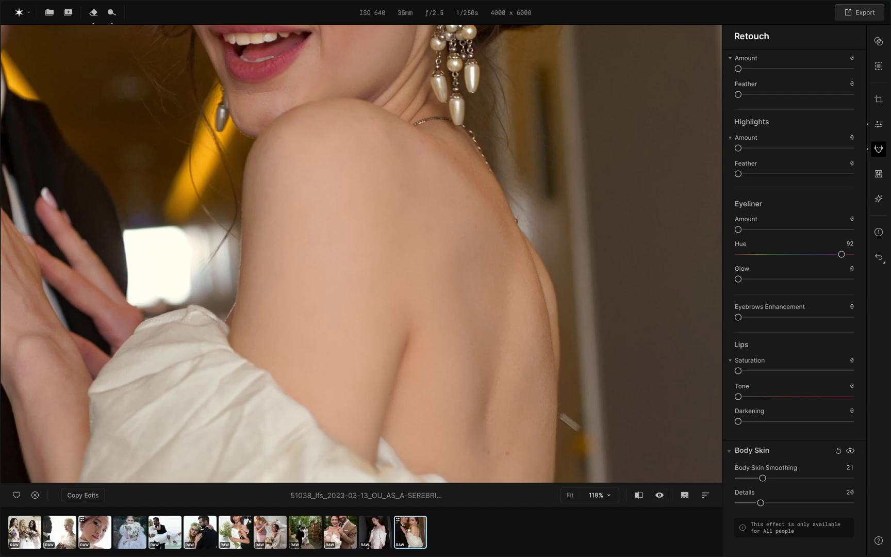
double_click(421, 313)
- Apply the Beijing LUT to the photo
click(878, 200)
click(773, 436)
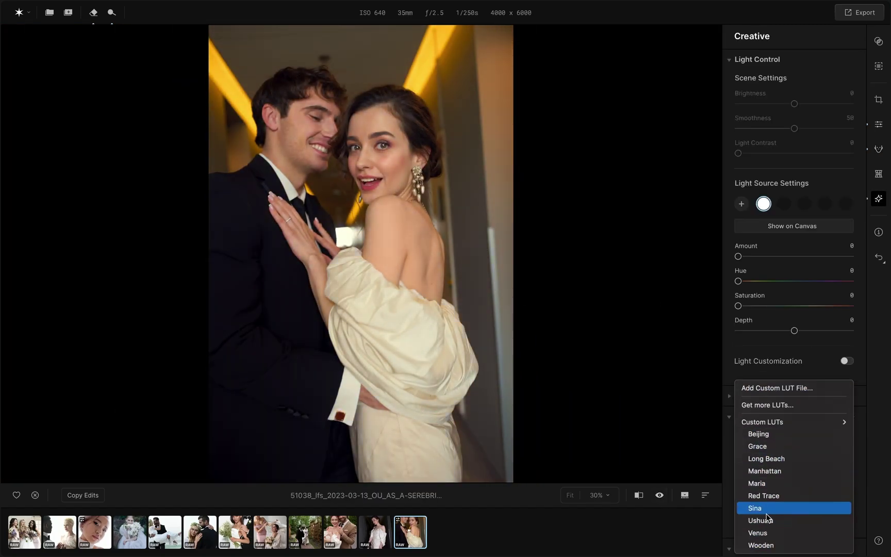
click(760, 436)
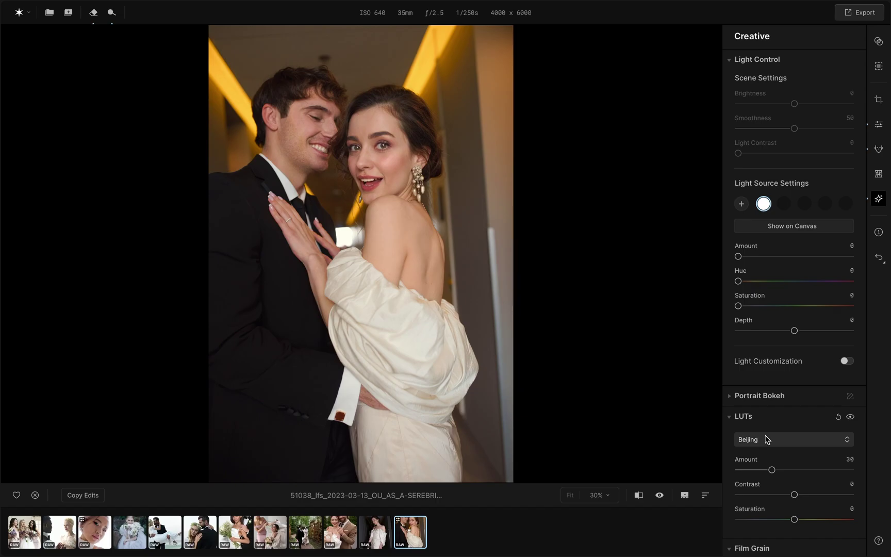
- Lighten the bride's dress with a Dodge brush of size 92 and strength 79, and save the result
click(112, 13)
click(112, 14)
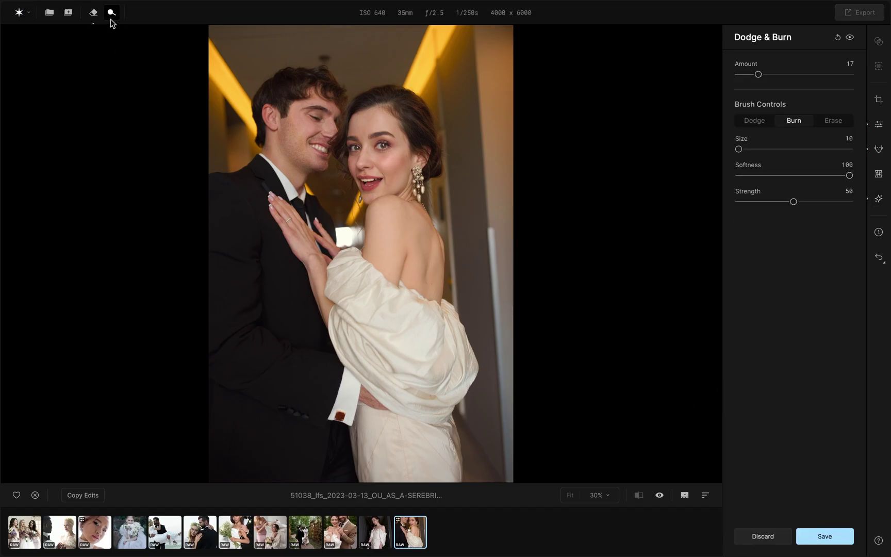
click(762, 124)
click(762, 149)
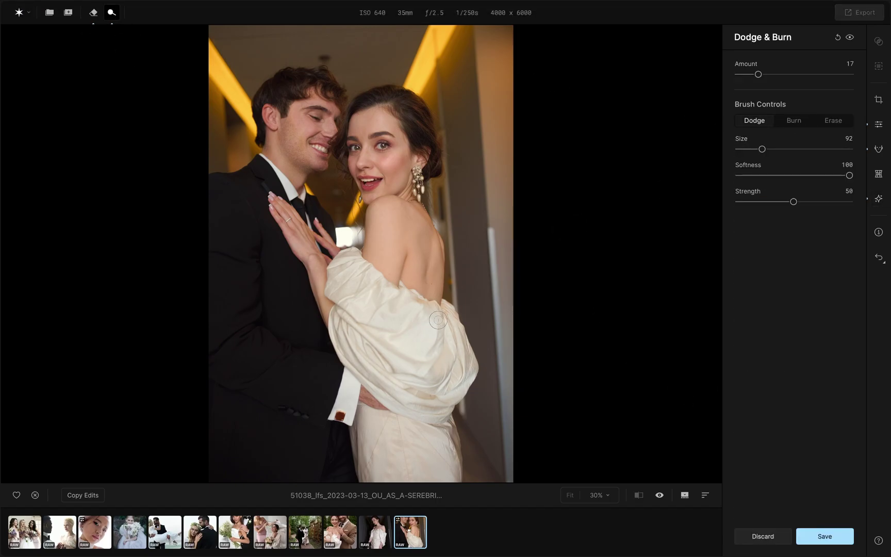
click(826, 201)
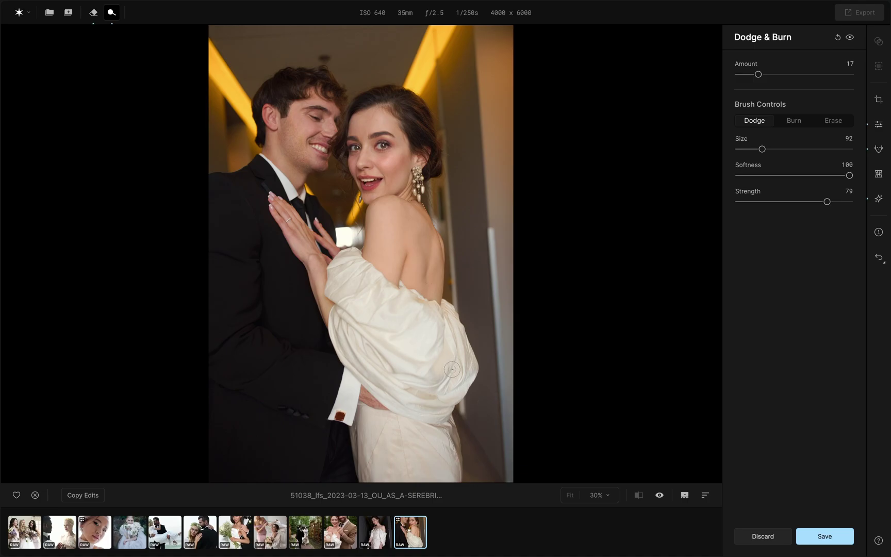
drag(379, 430, 403, 464)
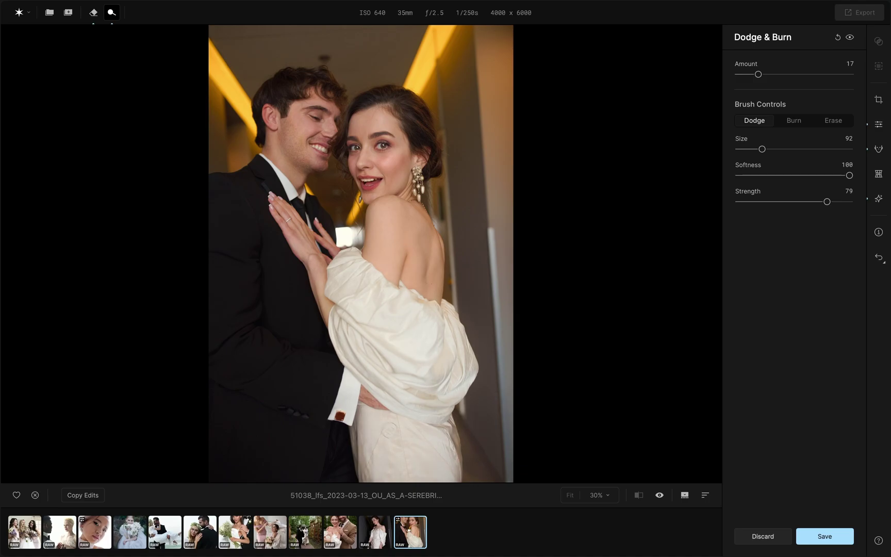
scroll(432, 178, up, 5)
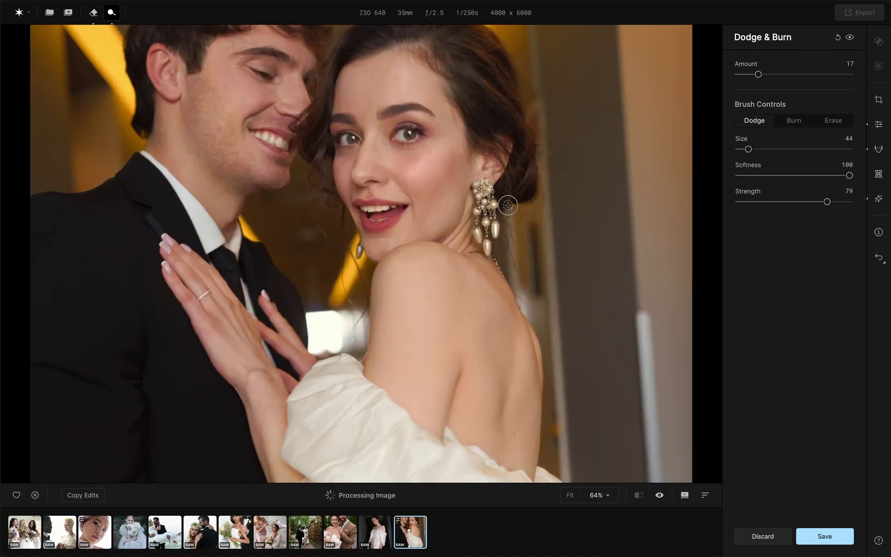
scroll(490, 243, down, 5)
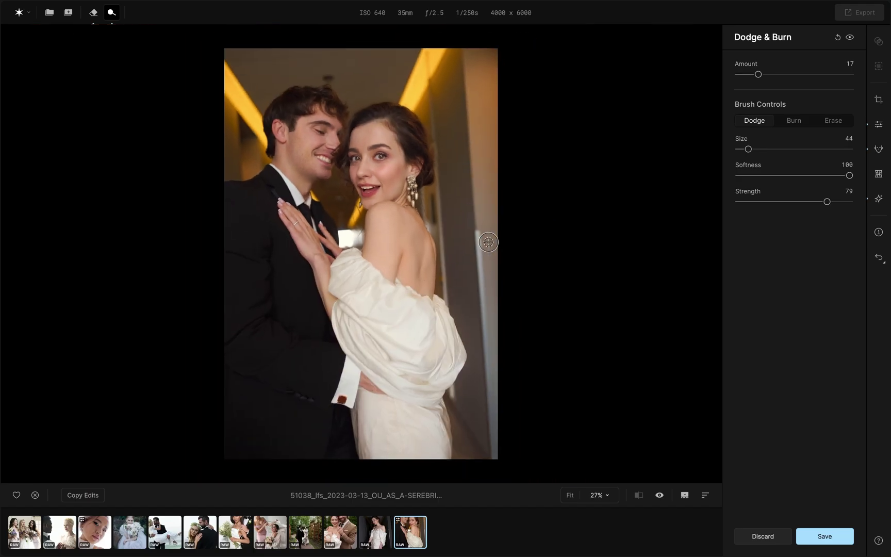
click(825, 536)
- Set Sharpen to 5, Small Details to 6 and Large Details to -28, and compare the photo with the original
click(878, 124)
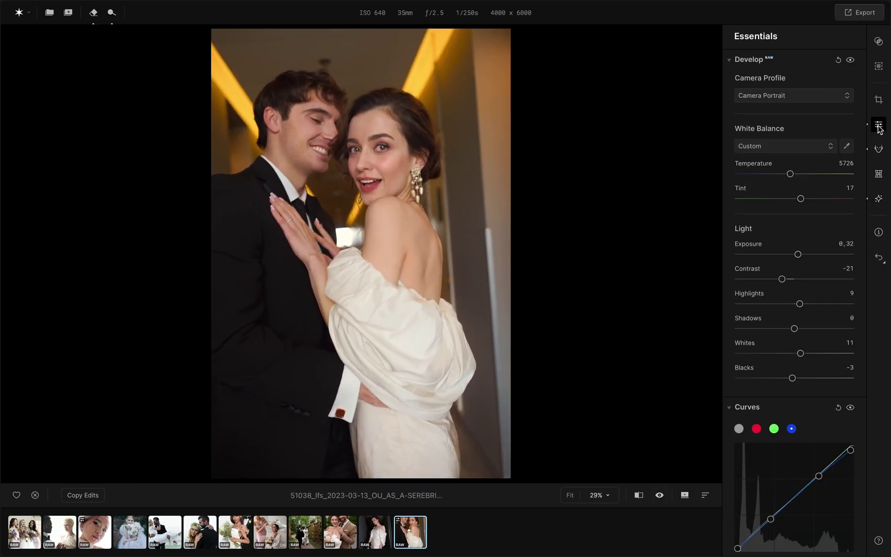
scroll(824, 410, down, 10)
click(747, 132)
scroll(358, 131, up, 8)
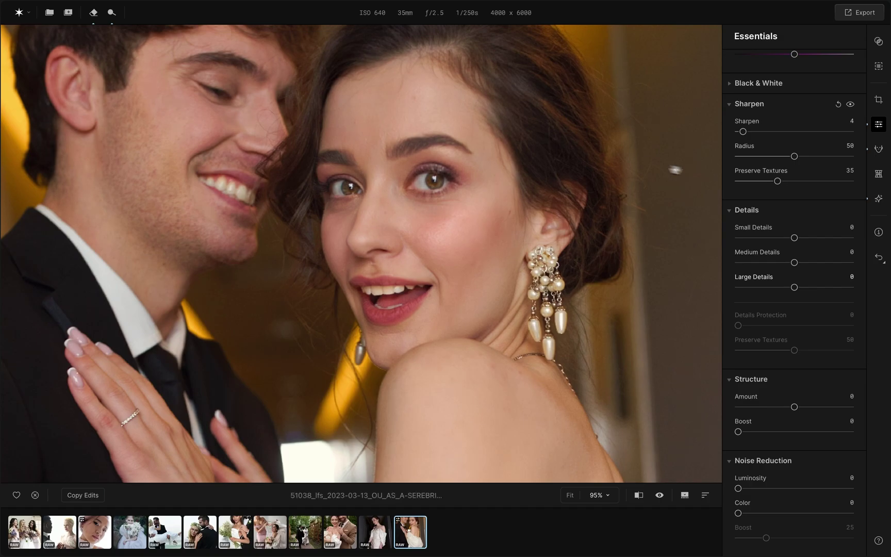
click(743, 132)
drag(794, 238, 798, 239)
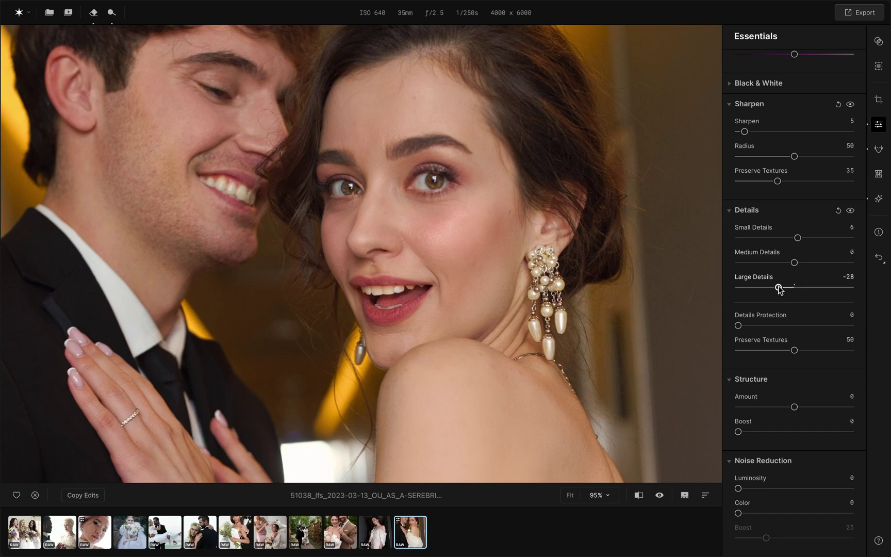
click(483, 342)
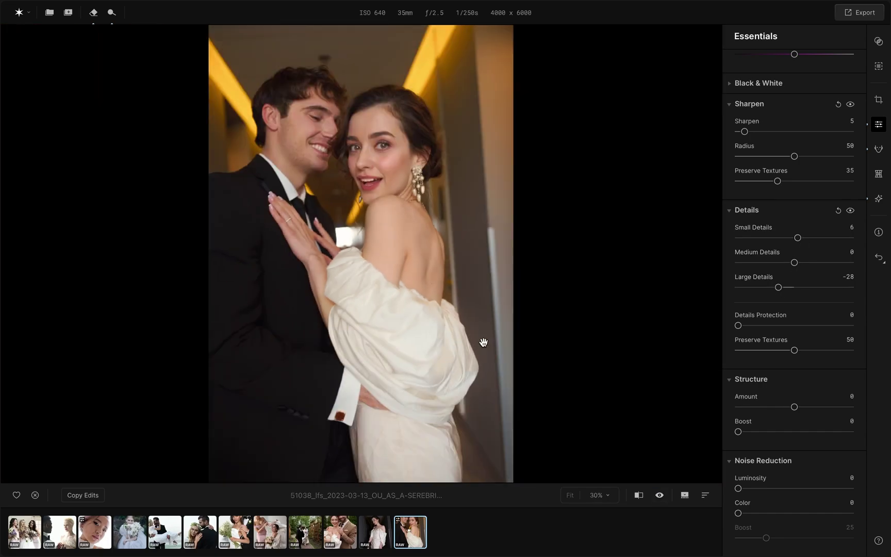
click(660, 496)
click(660, 495)
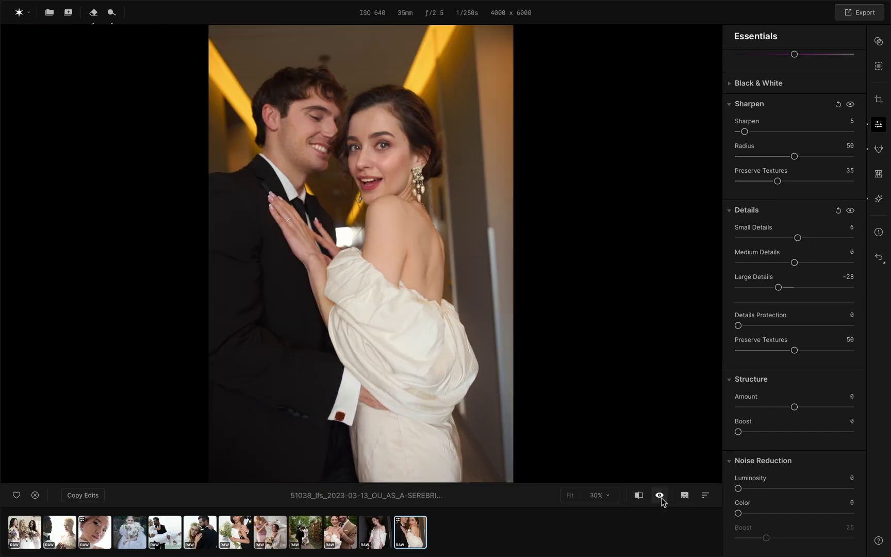
- Sync the couple photo's adjustments to all photos in the filmstrip and open the photo of the bride holding a bouquet
click(83, 495)
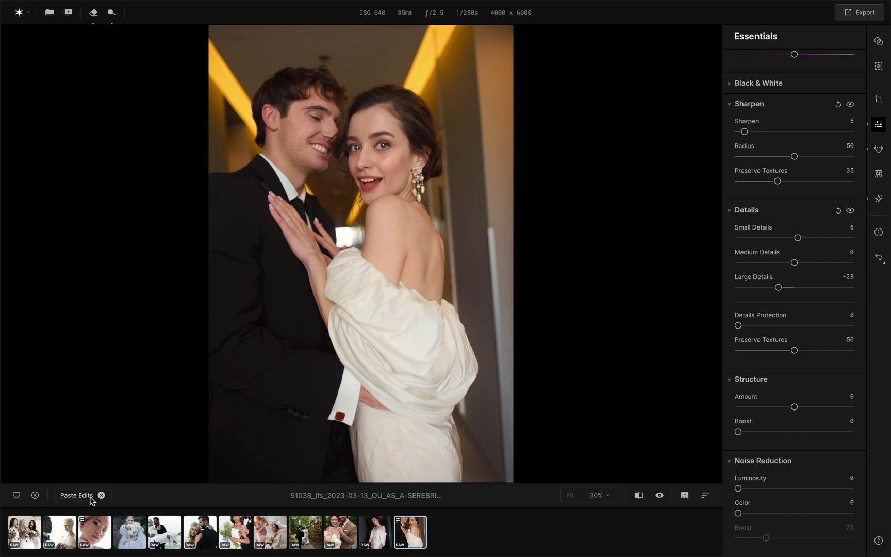
key(super+a)
right_click(376, 536)
mouse_move(412, 466)
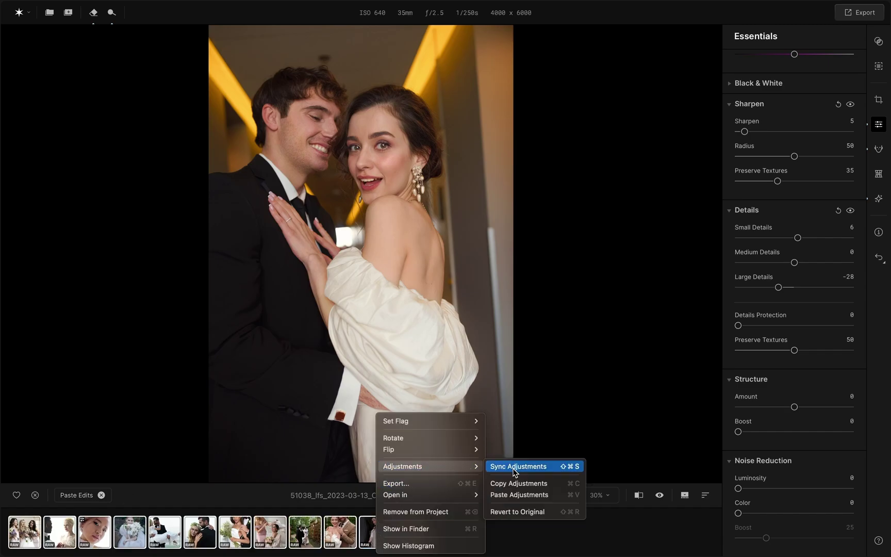
click(514, 467)
click(381, 533)
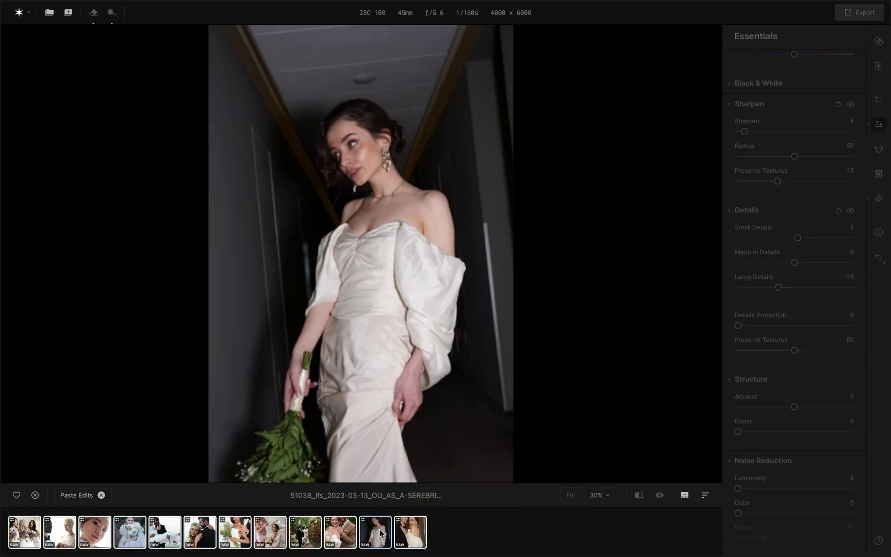